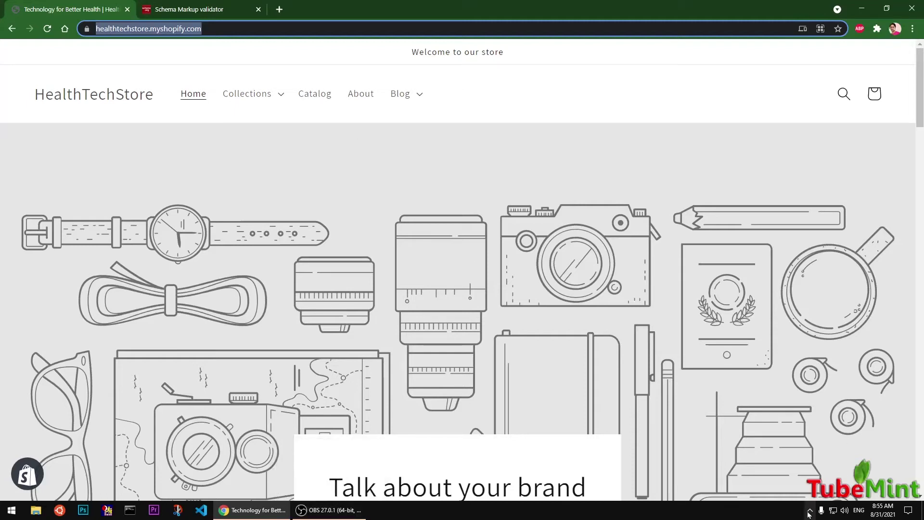
Bring up the Schema Markup Validator's empty structured-data test beside the HealthTechStore storefront.
{"action": "left_click", "coordinate": [810, 511]}
{"action": "left_click", "coordinate": [577, 85]}
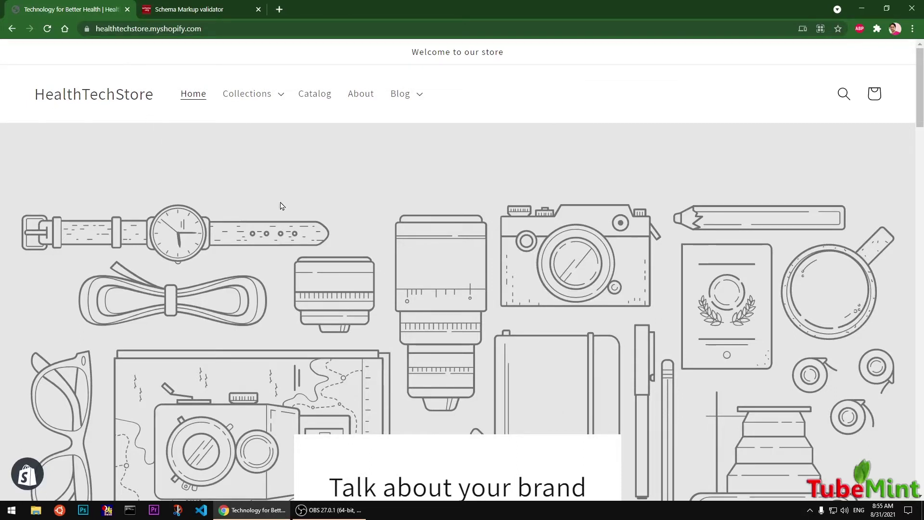
{"action": "left_click", "coordinate": [202, 11]}
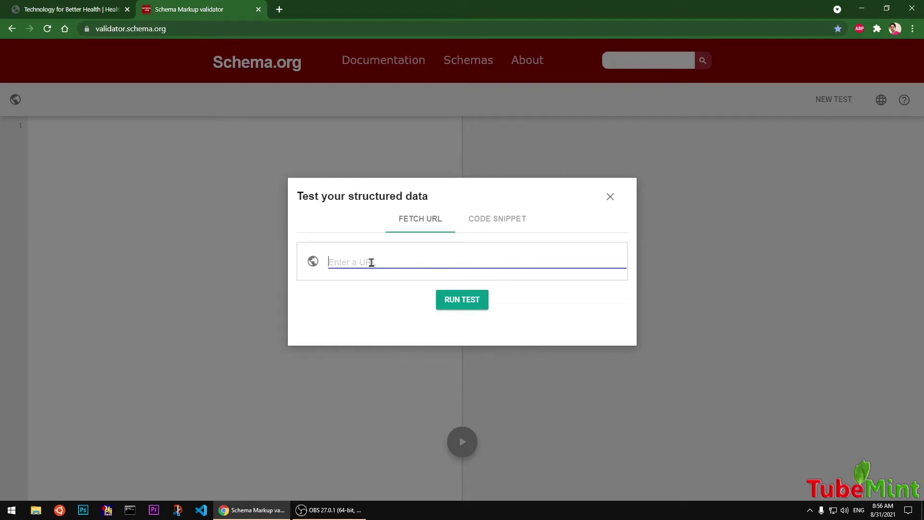
Return to the 'Technology for Better Health' store homepage tab.
{"action": "left_click", "coordinate": [48, 10]}
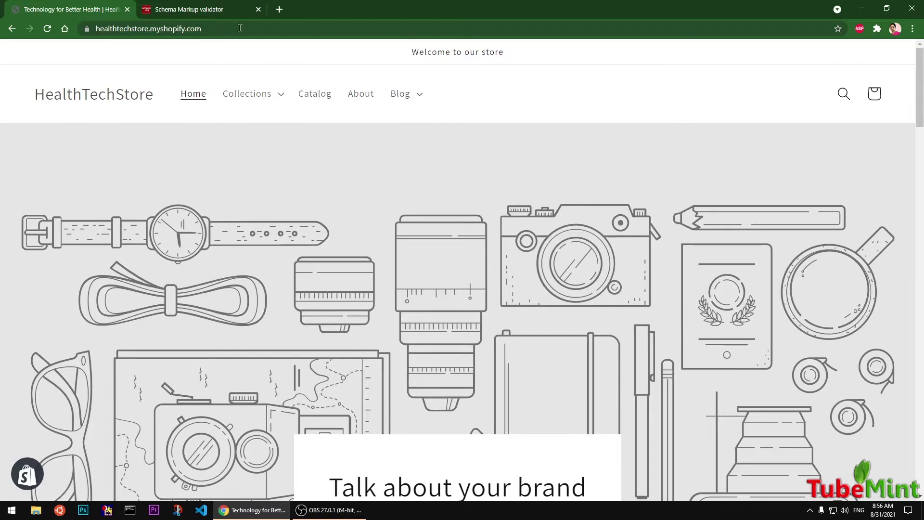
Scroll through the HealthTechStore homepage to find the Home link.
{"action": "left_click", "coordinate": [220, 8]}
{"action": "left_click", "coordinate": [107, 5]}
{"action": "scroll", "coordinate": [671, 361], "scroll_direction": "down", "scroll_amount": 3}
{"action": "scroll", "coordinate": [671, 361], "scroll_direction": "down", "scroll_amount": 7}
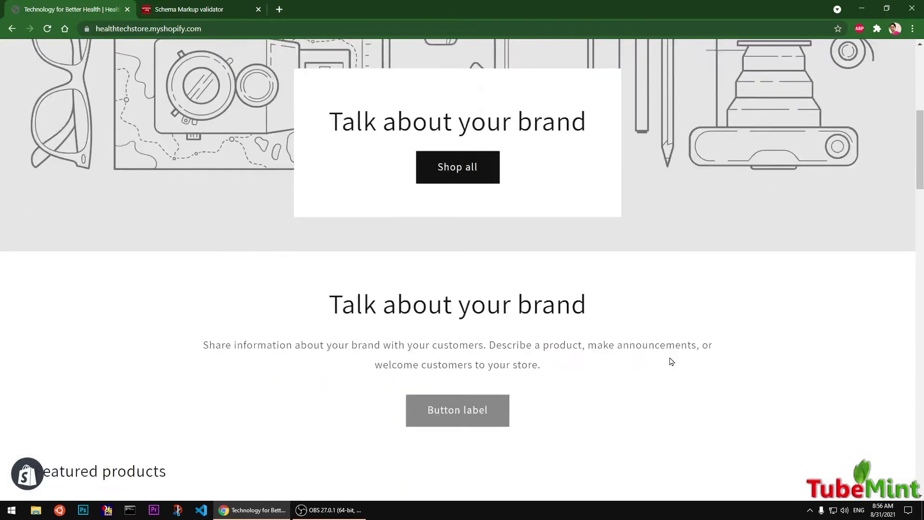
{"action": "scroll", "coordinate": [672, 361], "scroll_direction": "down", "scroll_amount": 20}
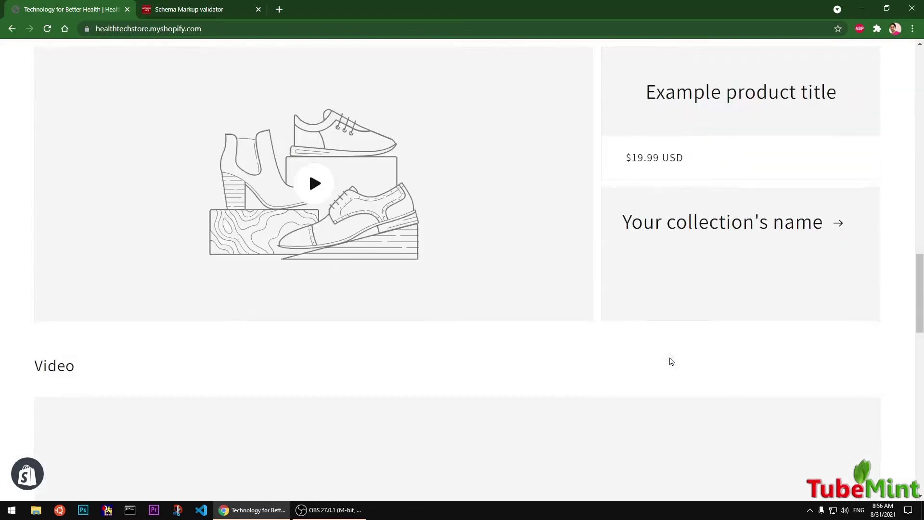
{"action": "scroll", "coordinate": [671, 361], "scroll_direction": "down", "scroll_amount": 10}
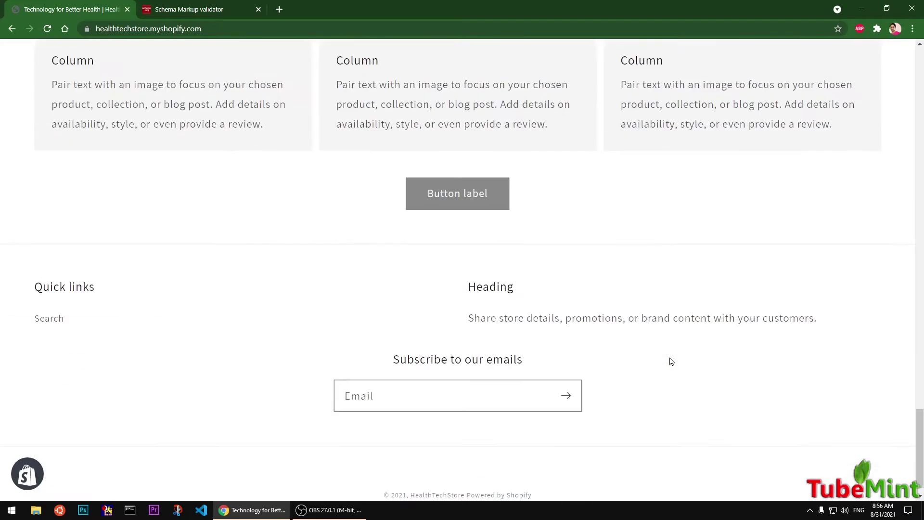
{"action": "scroll", "coordinate": [672, 361], "scroll_direction": "up", "scroll_amount": 20}
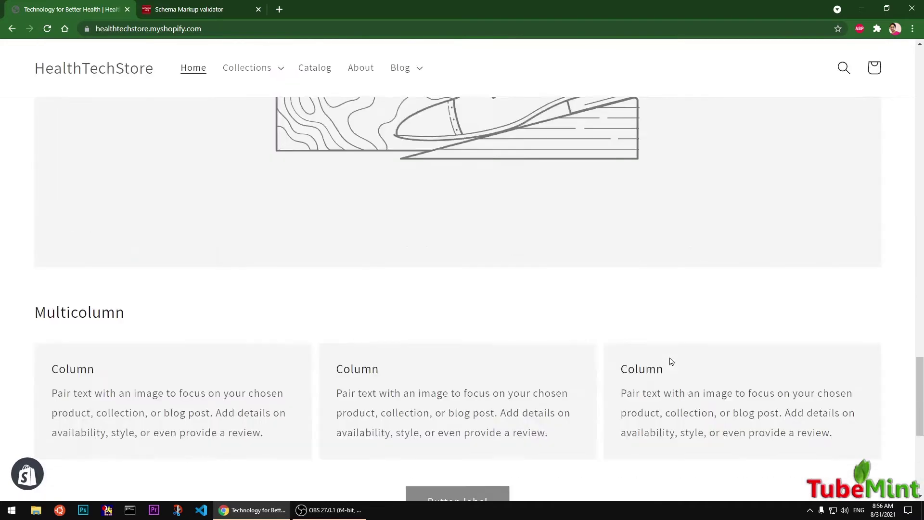
{"action": "scroll", "coordinate": [671, 361], "scroll_direction": "up", "scroll_amount": 15}
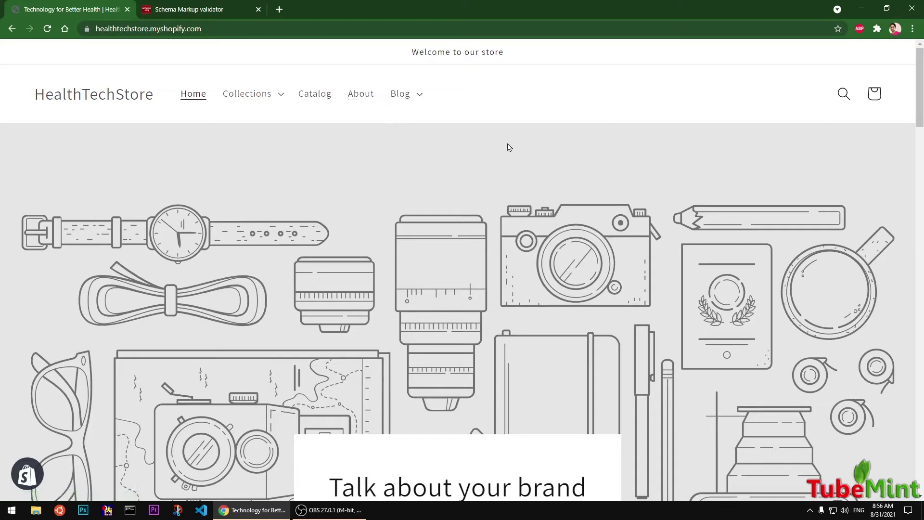
Copy the Home link address and go back to the validator.
{"action": "left_click", "coordinate": [193, 95]}
{"action": "right_click", "coordinate": [193, 95]}
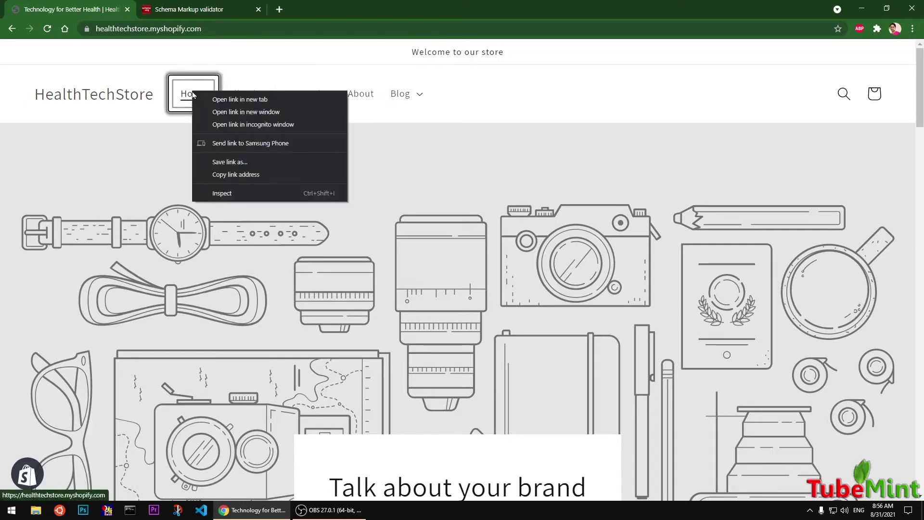
{"action": "left_click", "coordinate": [224, 173]}
{"action": "left_click", "coordinate": [189, 10]}
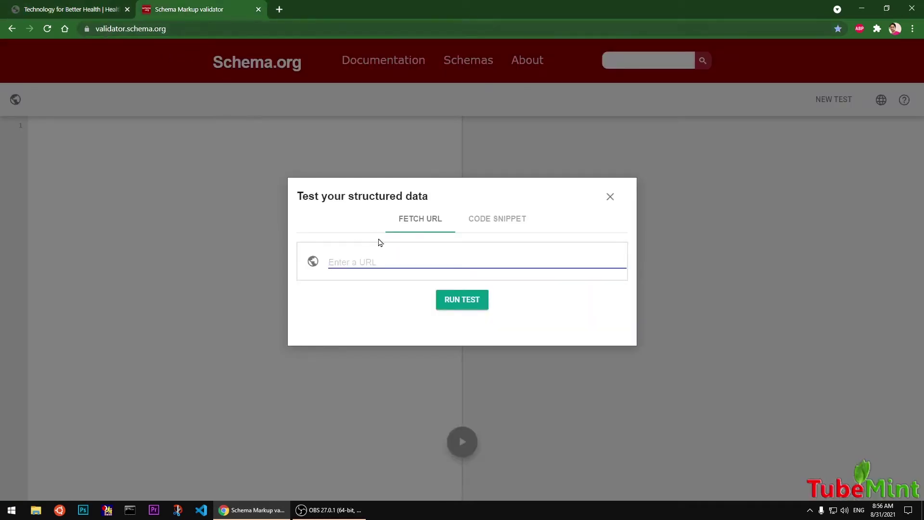
Paste the healthtechstore.myshopify.com homepage URL into Fetch URL and run the test.
{"action": "left_click", "coordinate": [427, 230]}
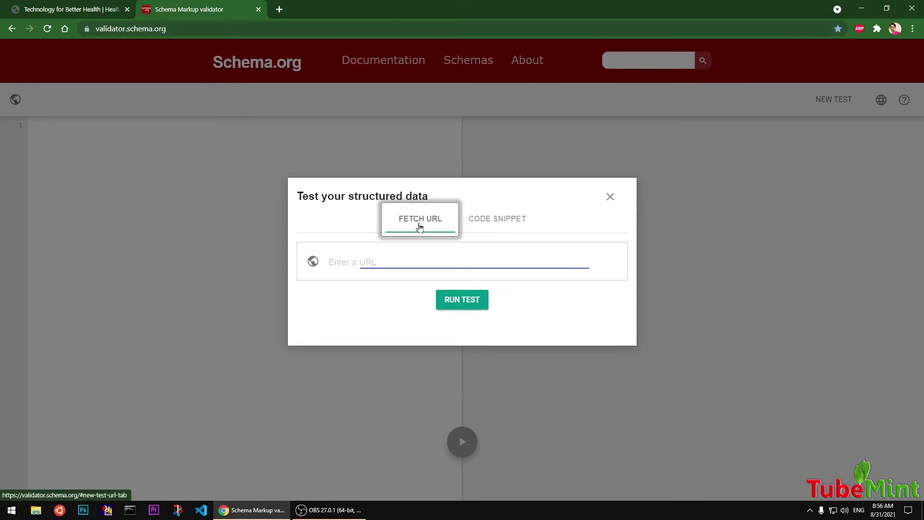
{"action": "left_click", "coordinate": [495, 229]}
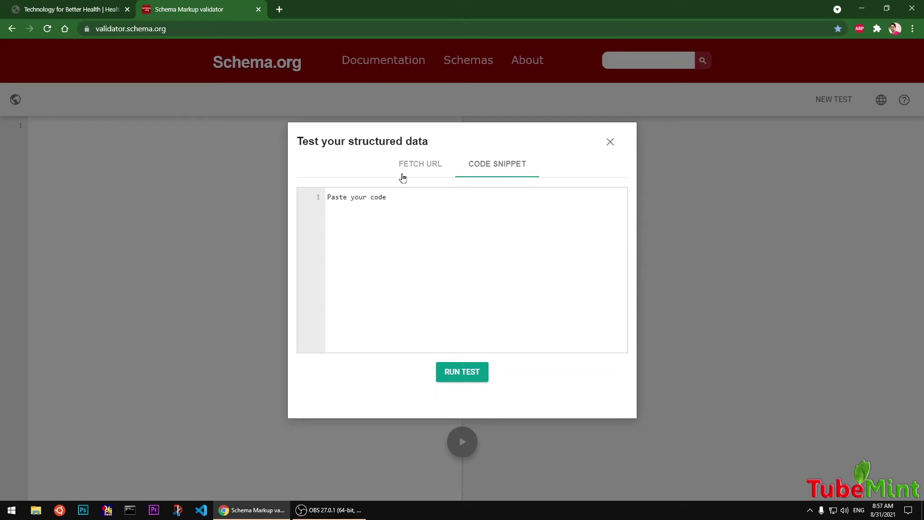
{"action": "left_click", "coordinate": [420, 171]}
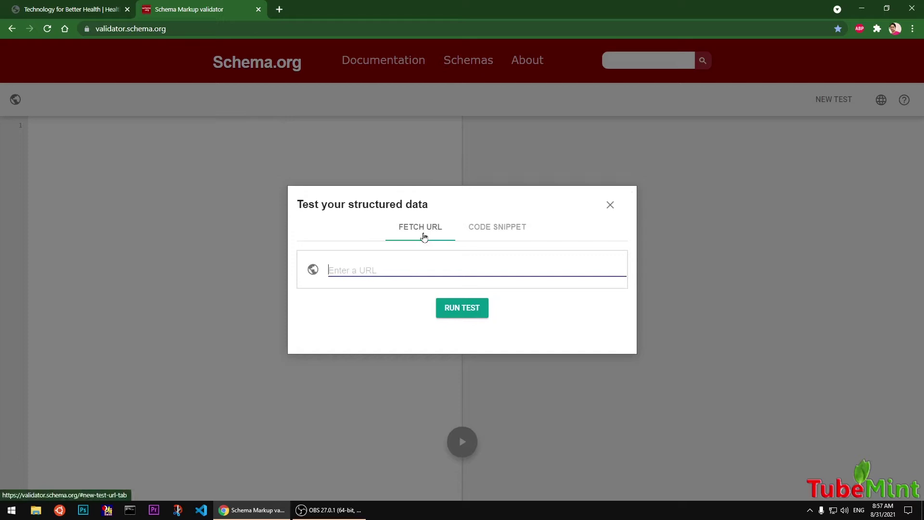
{"action": "key", "text": "ctrl+v"}
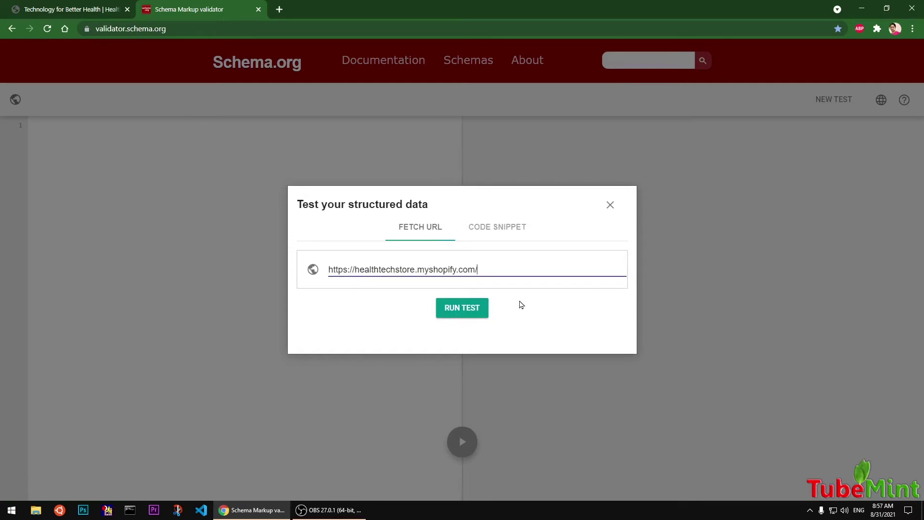
{"action": "left_click", "coordinate": [463, 311]}
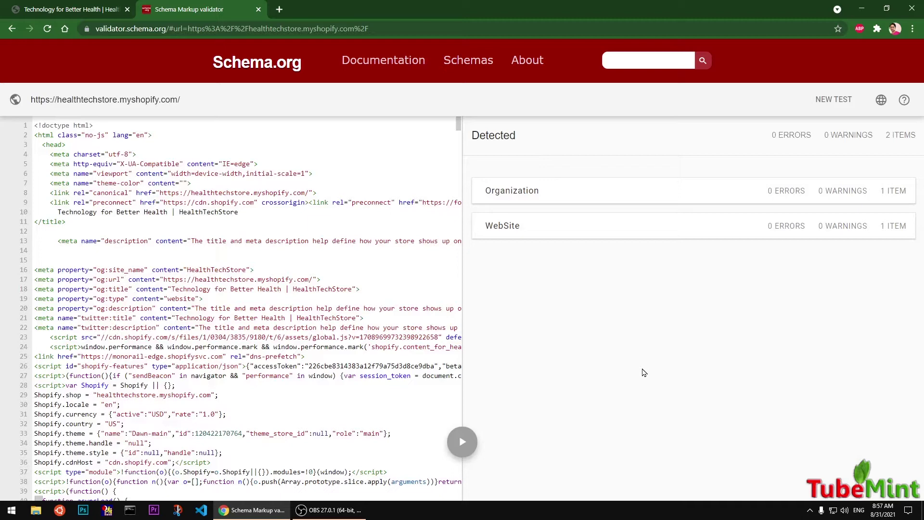
{"action": "left_click", "coordinate": [532, 193]}
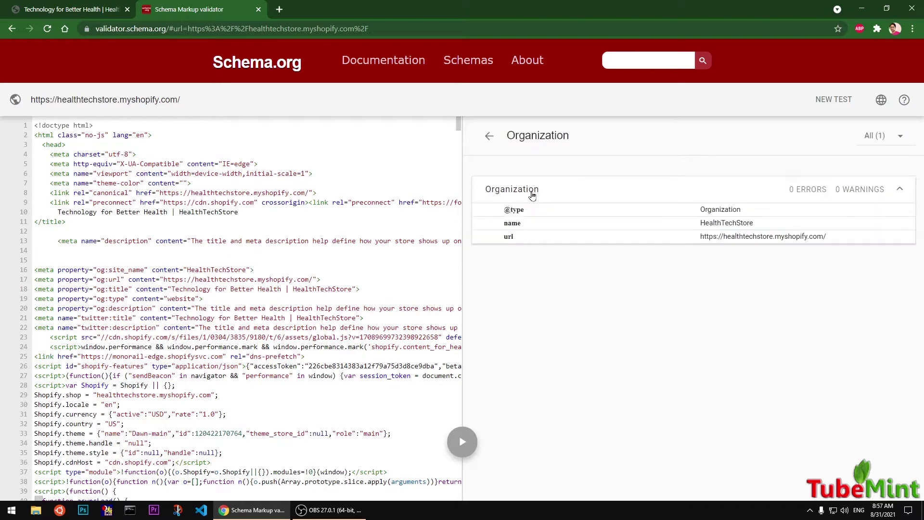
{"action": "left_click", "coordinate": [489, 136]}
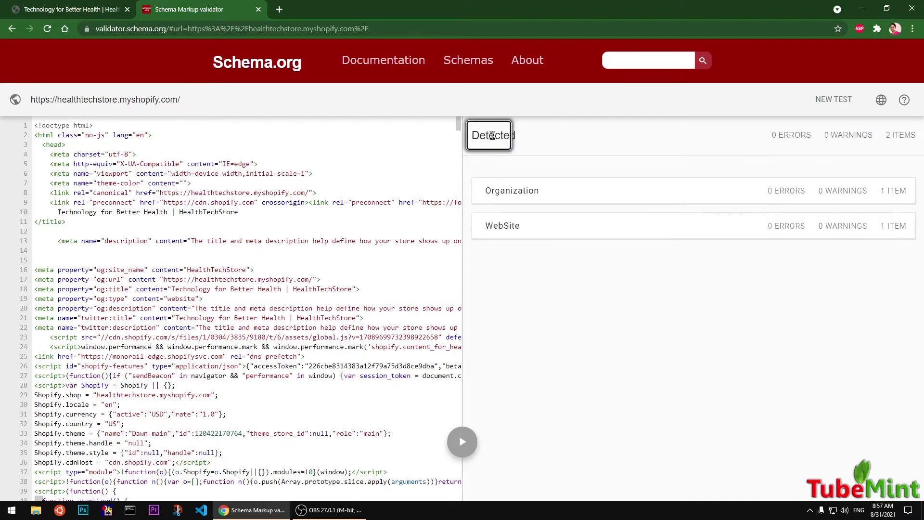
{"action": "left_click", "coordinate": [538, 232]}
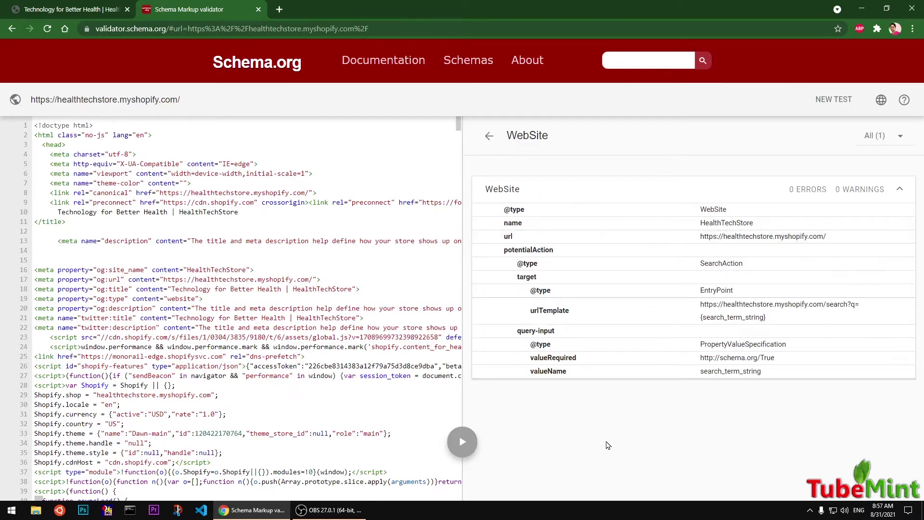
{"action": "left_click", "coordinate": [489, 135]}
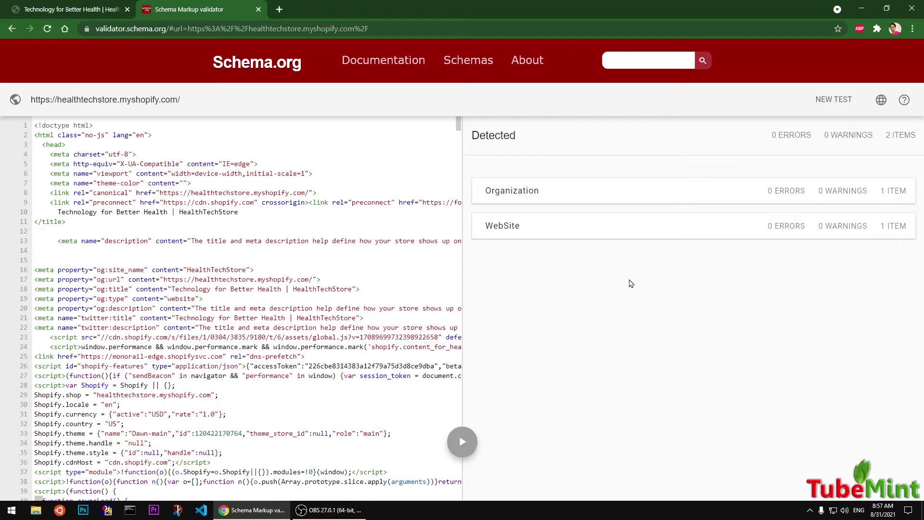
Copy the store's Catalog link address and return to the validator's homepage results.
{"action": "left_click", "coordinate": [88, 8]}
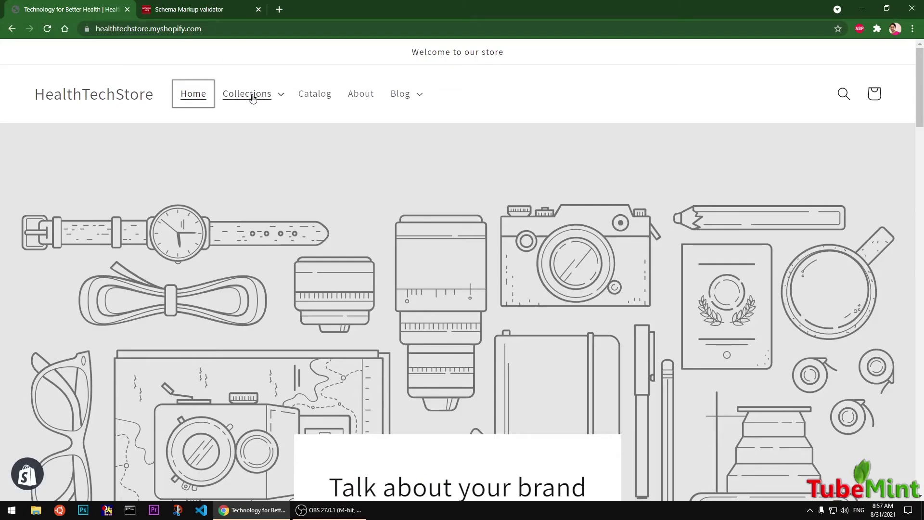
{"action": "left_click", "coordinate": [253, 98]}
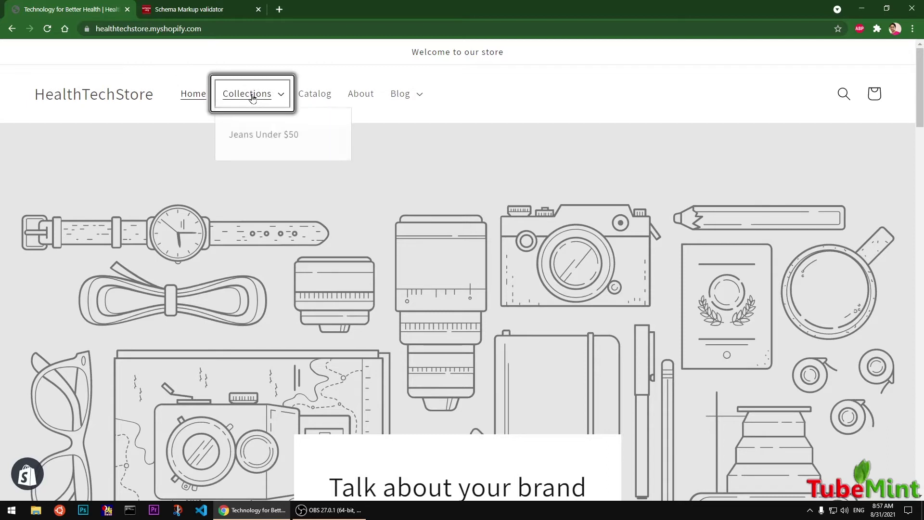
{"action": "left_click", "coordinate": [398, 151]}
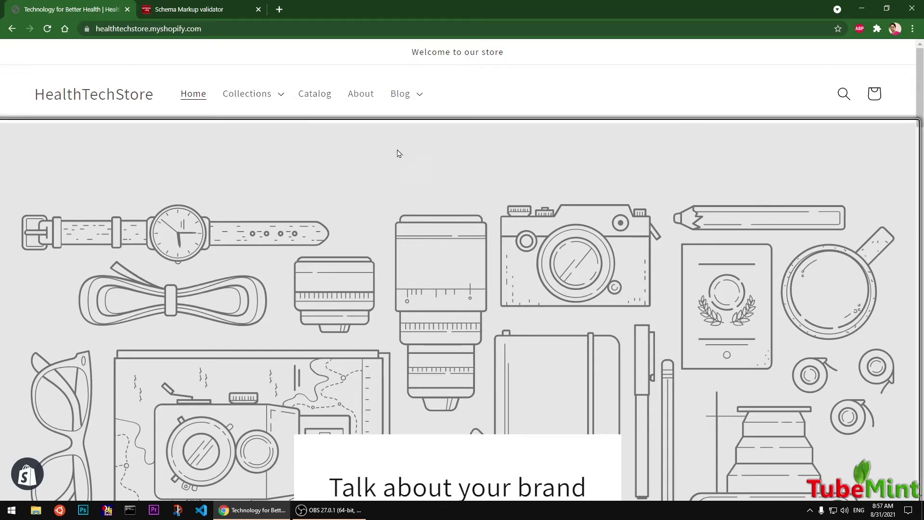
{"action": "right_click", "coordinate": [319, 96]}
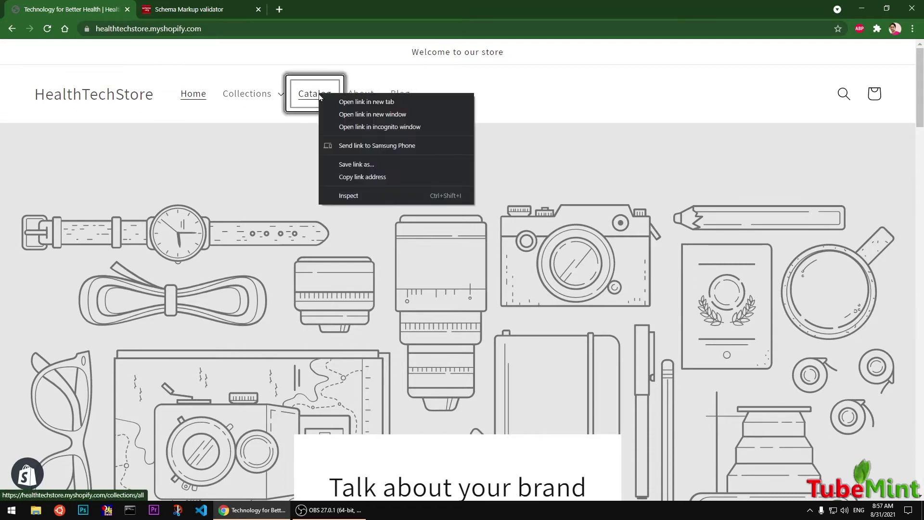
{"action": "left_click", "coordinate": [340, 176]}
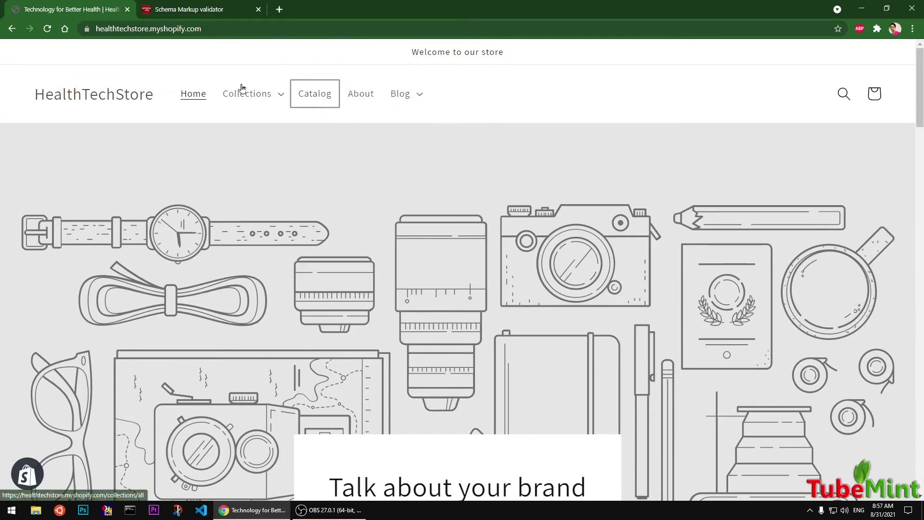
{"action": "left_click", "coordinate": [191, 11]}
Start a new test, replace the old URL with /collections/all, and run it.
{"action": "left_click", "coordinate": [833, 99]}
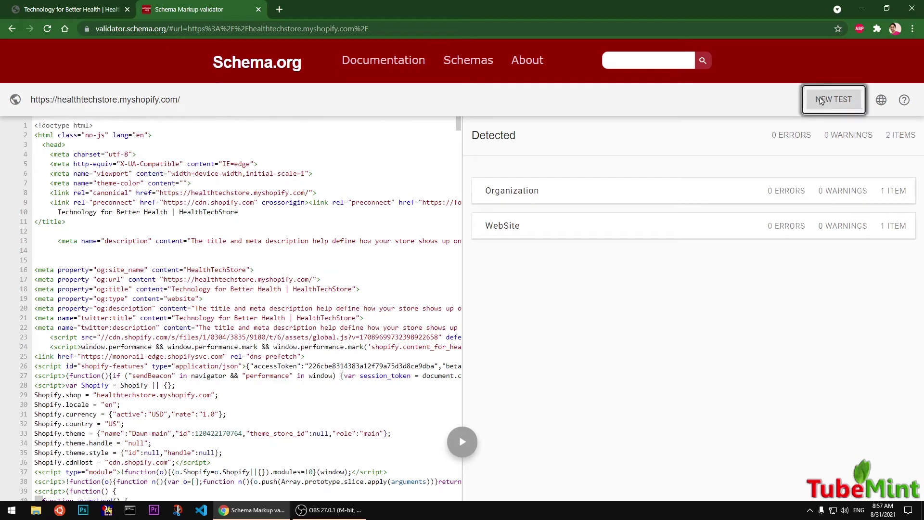
{"action": "left_click_drag", "start_coordinate": [539, 266], "coordinate": [289, 275]}
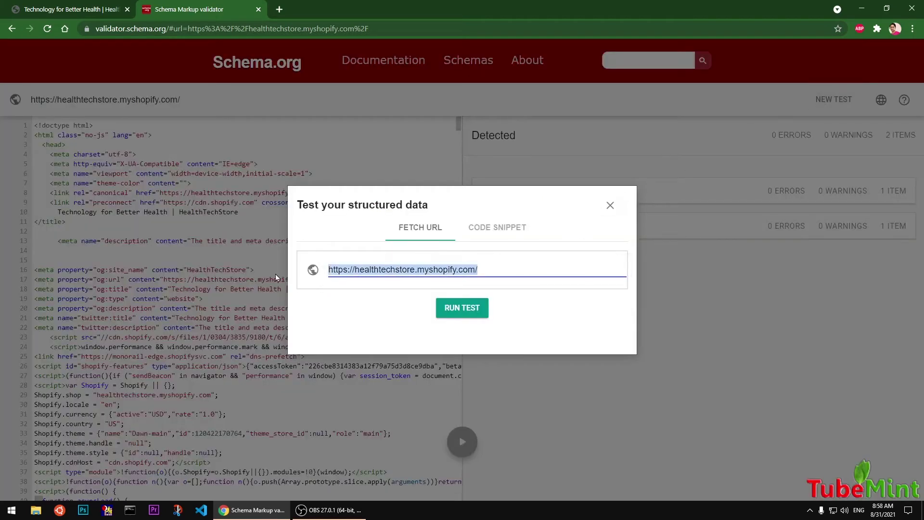
{"action": "key", "text": "ctrl+v"}
{"action": "left_click", "coordinate": [461, 308]}
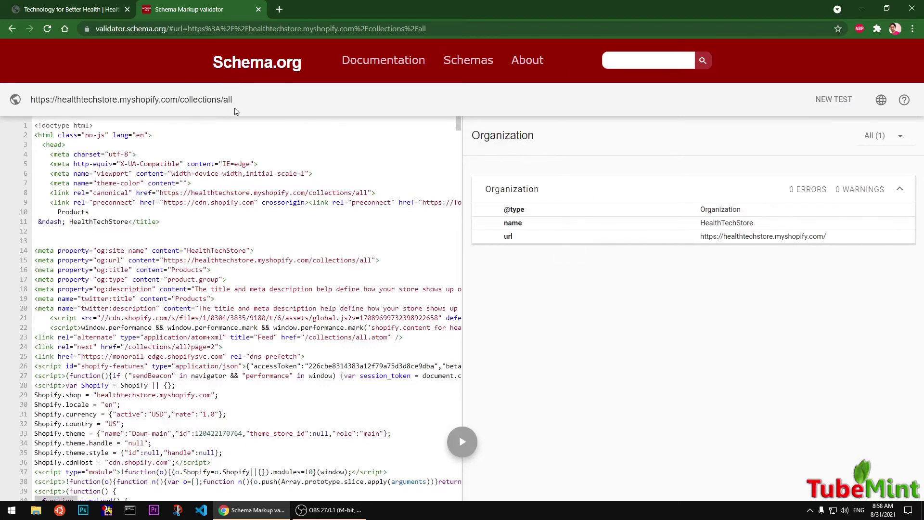
Open the Jeans Under $50 collection from the store's collections menu and select its address.
{"action": "left_click", "coordinate": [79, 10]}
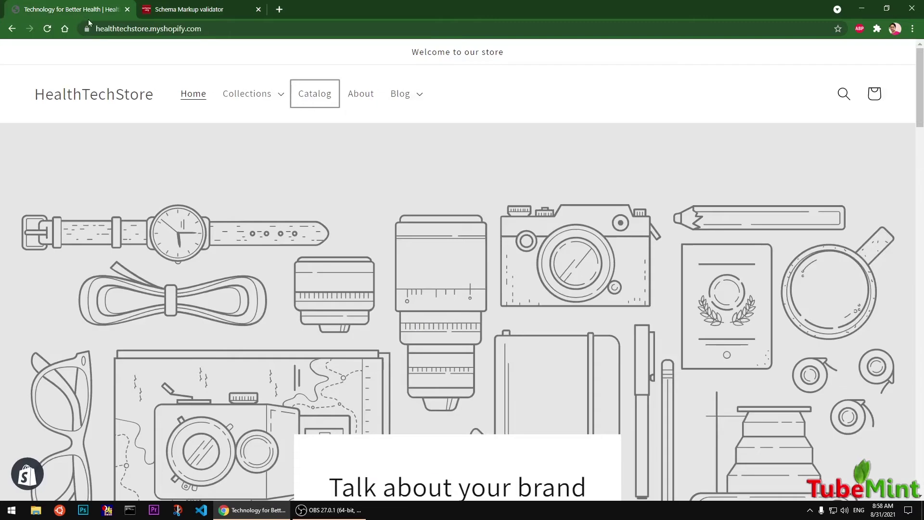
{"action": "left_click", "coordinate": [253, 96]}
{"action": "left_click", "coordinate": [255, 134]}
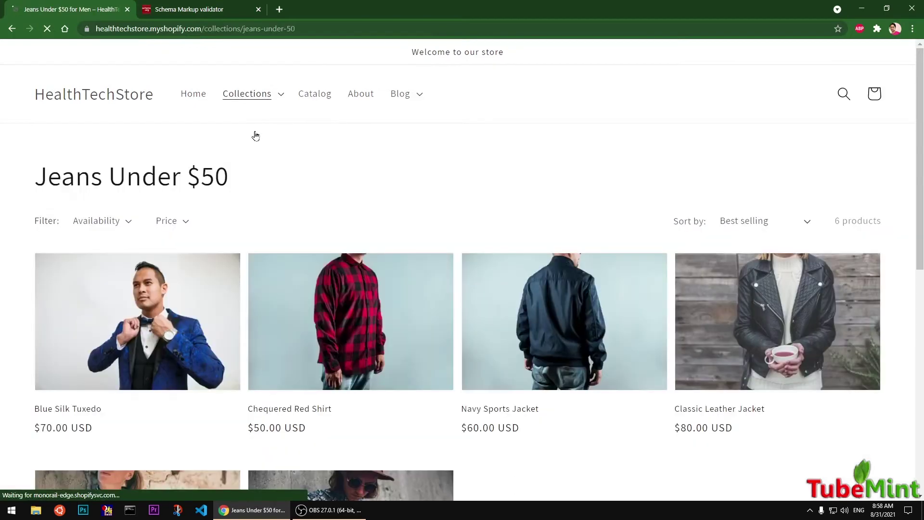
{"action": "scroll", "coordinate": [518, 354], "scroll_direction": "down", "scroll_amount": 3}
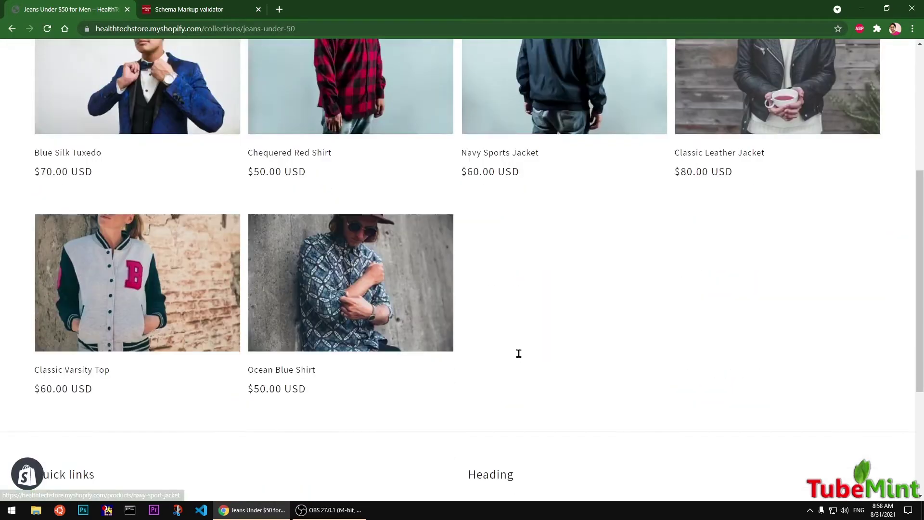
{"action": "scroll", "coordinate": [518, 353], "scroll_direction": "up", "scroll_amount": 4}
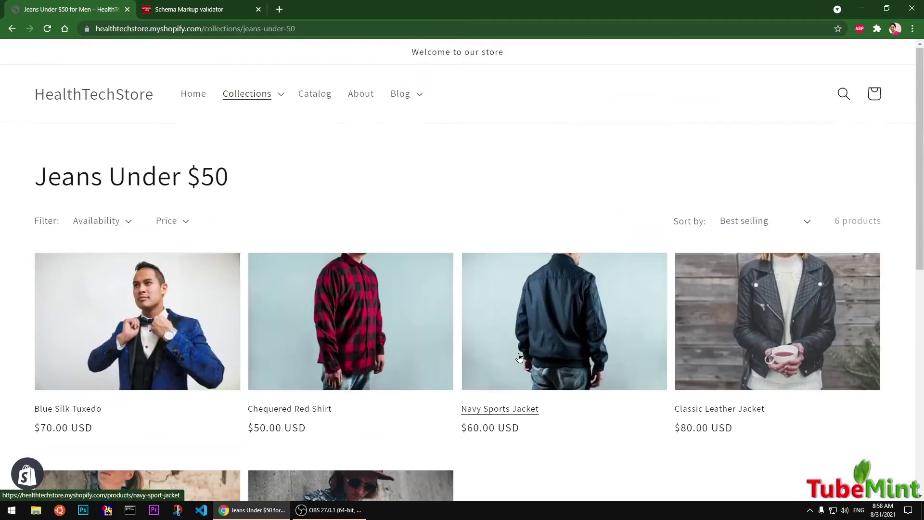
{"action": "left_click", "coordinate": [319, 29]}
Run a new validator test on the pasted /collections/jeans-under-50 URL.
{"action": "left_click", "coordinate": [185, 11]}
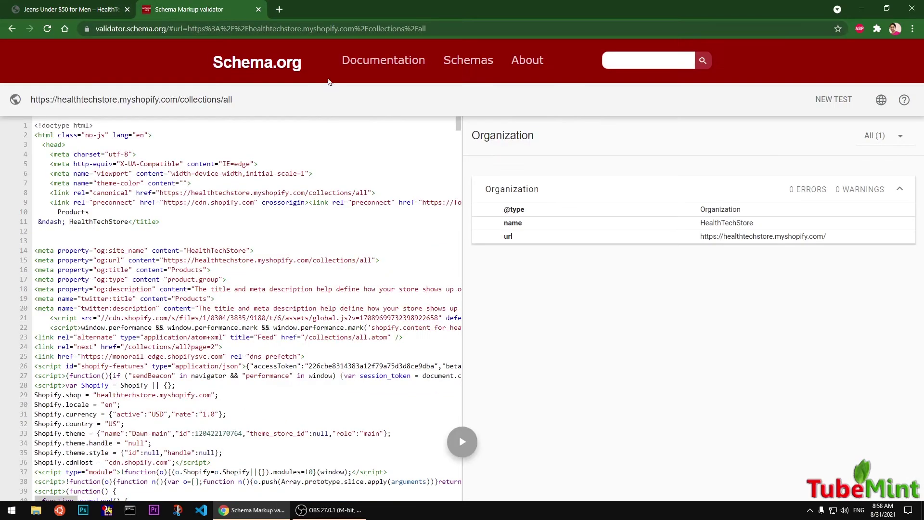
{"action": "left_click", "coordinate": [834, 99]}
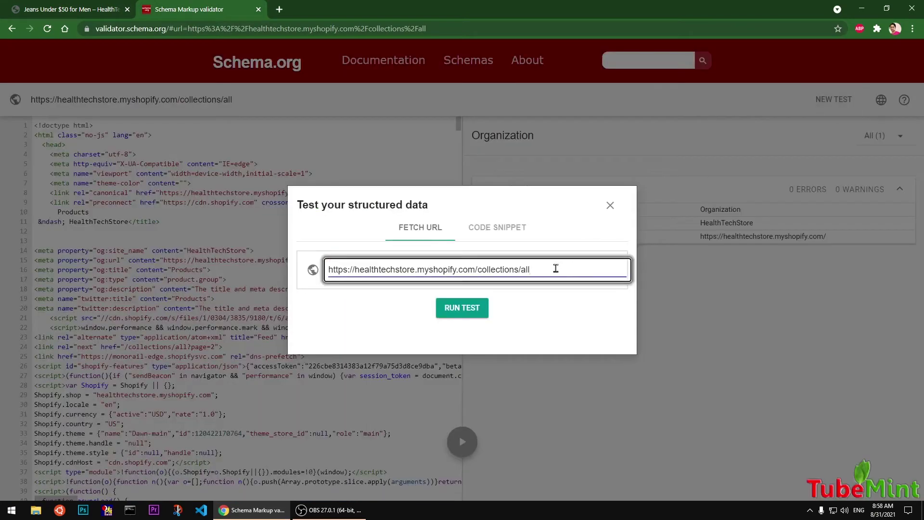
{"action": "left_click_drag", "start_coordinate": [553, 269], "coordinate": [243, 268]}
{"action": "key", "text": "ctrl+v"}
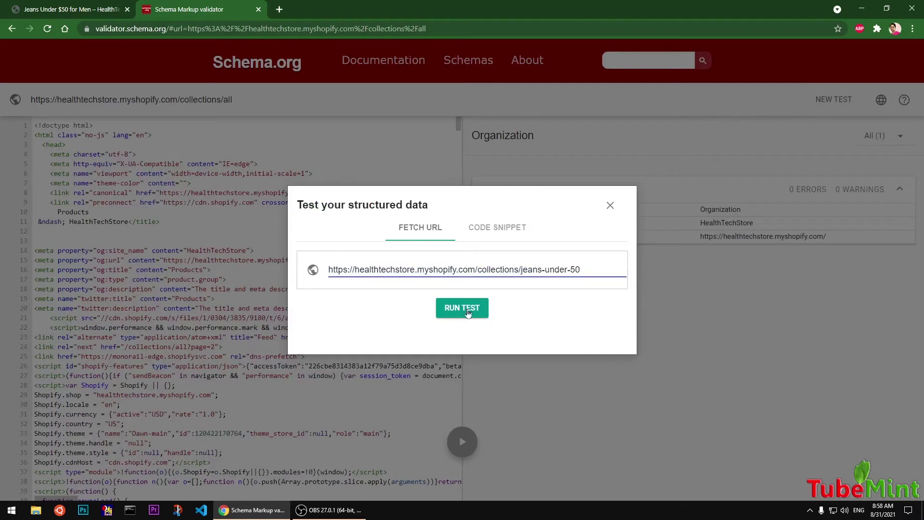
{"action": "left_click", "coordinate": [473, 312]}
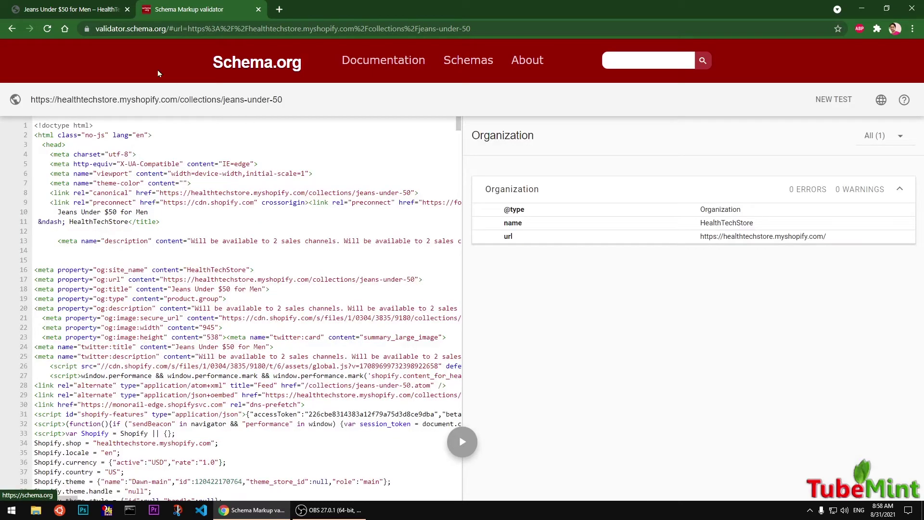
Copy the store's About page link address.
{"action": "left_click", "coordinate": [58, 11]}
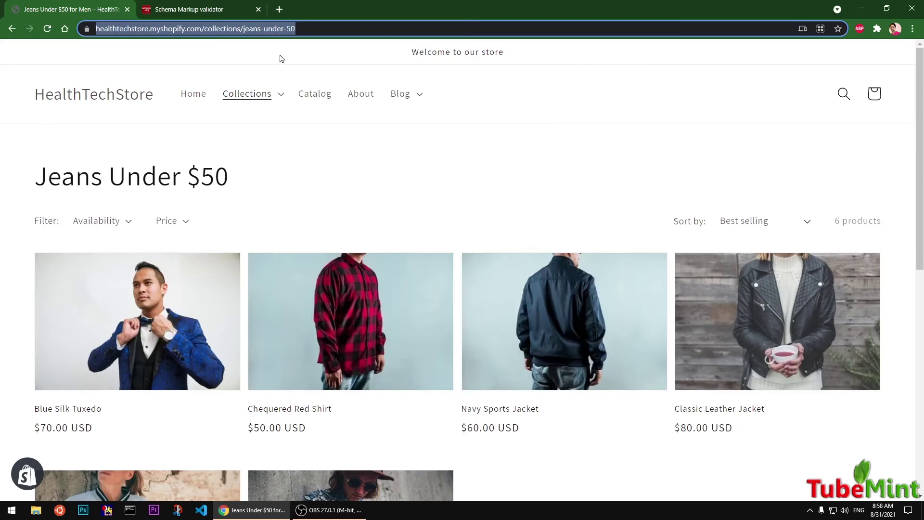
{"action": "right_click", "coordinate": [361, 94]}
{"action": "left_click", "coordinate": [394, 173]}
{"action": "left_click", "coordinate": [184, 7]}
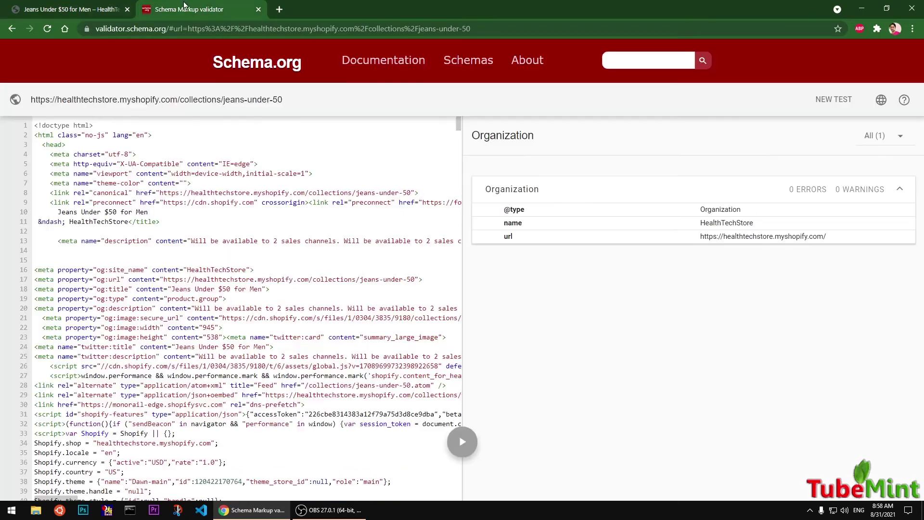
Start a new test with the /pages/about URL and run it.
{"action": "left_click", "coordinate": [829, 100]}
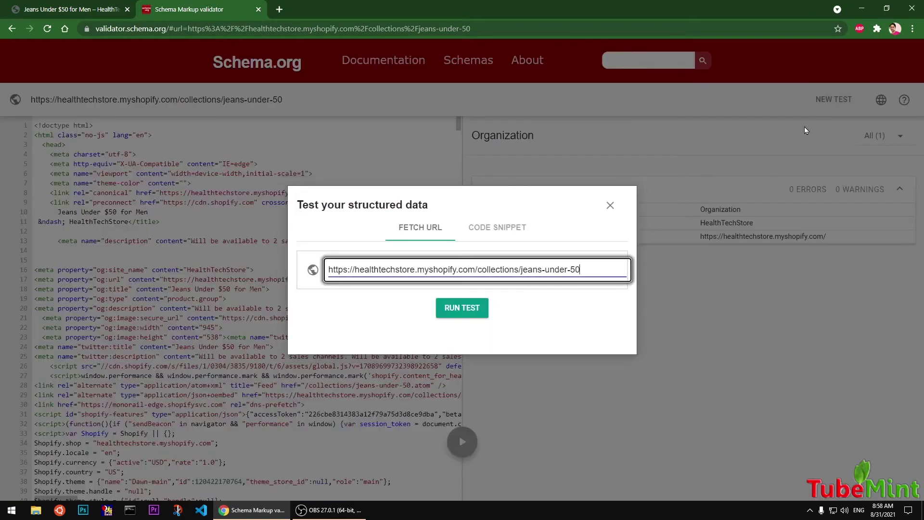
{"action": "triple_click", "coordinate": [592, 268]}
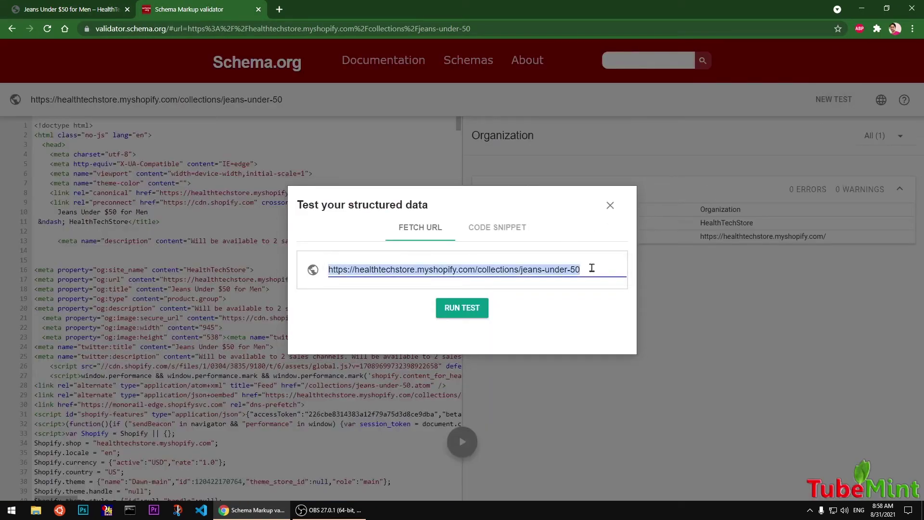
{"action": "key", "text": "ctrl+v"}
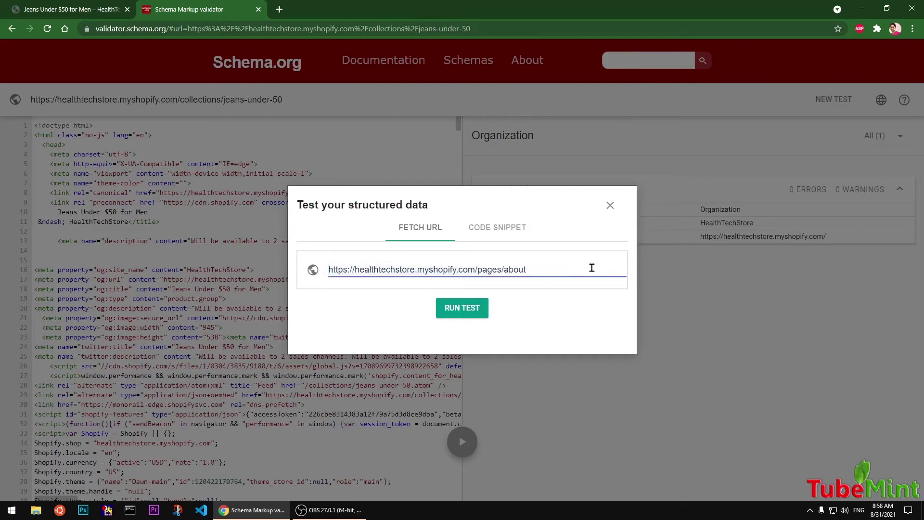
{"action": "key", "text": "Return"}
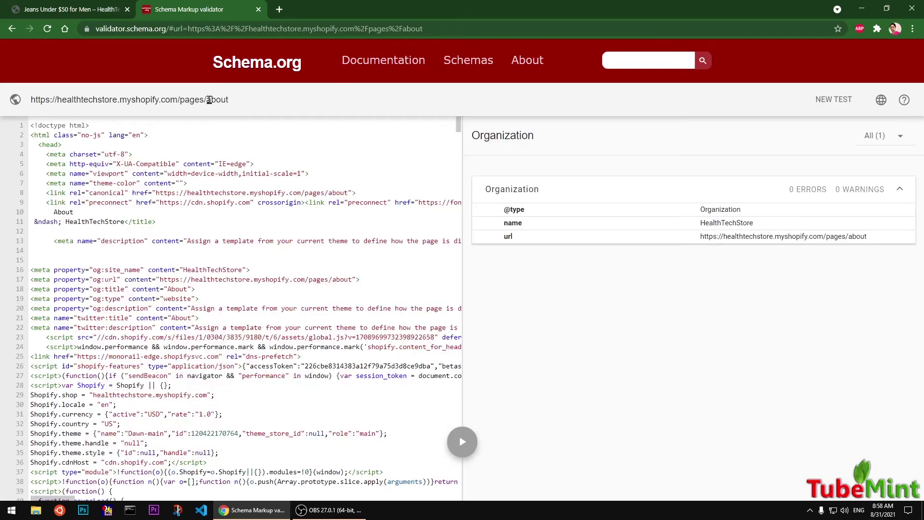
Open the Launch blog's 'We just launched seasonal products' post and select its web address.
{"action": "left_click", "coordinate": [71, 11]}
{"action": "left_click", "coordinate": [421, 95]}
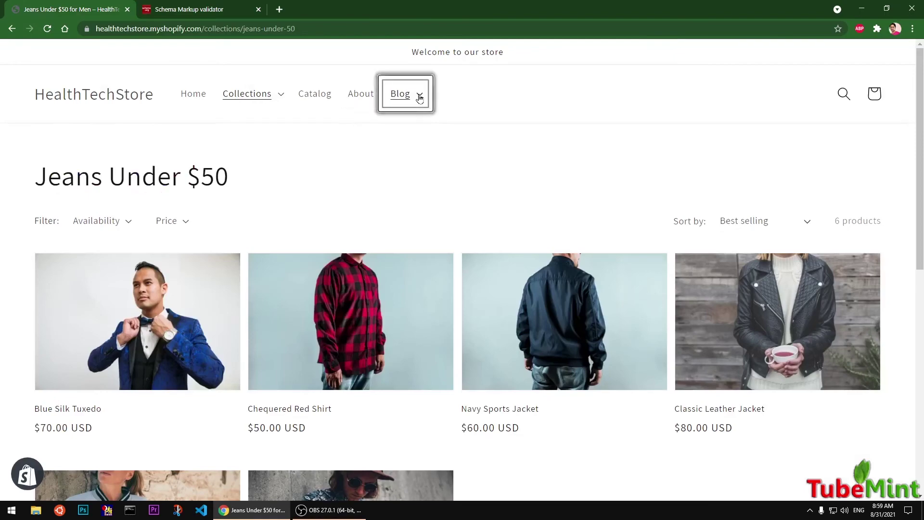
{"action": "left_click", "coordinate": [419, 137]}
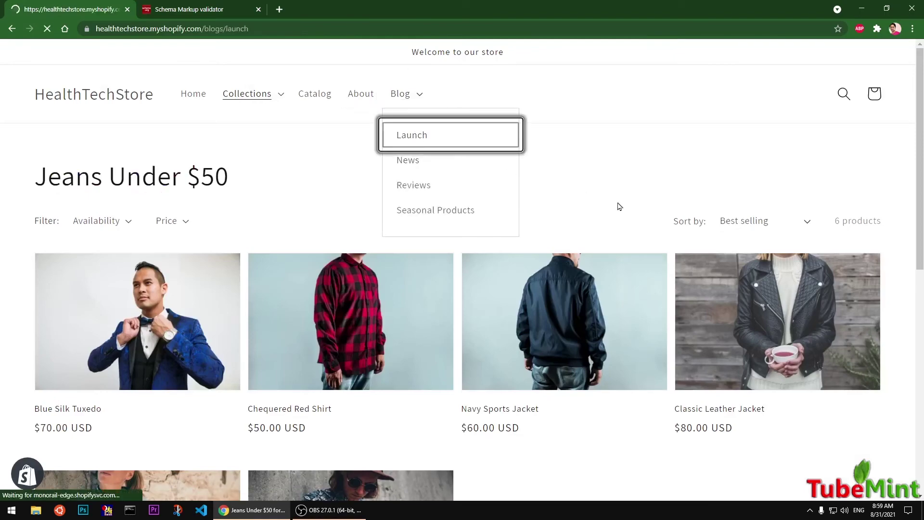
{"action": "scroll", "coordinate": [525, 247], "scroll_direction": "down", "scroll_amount": 5}
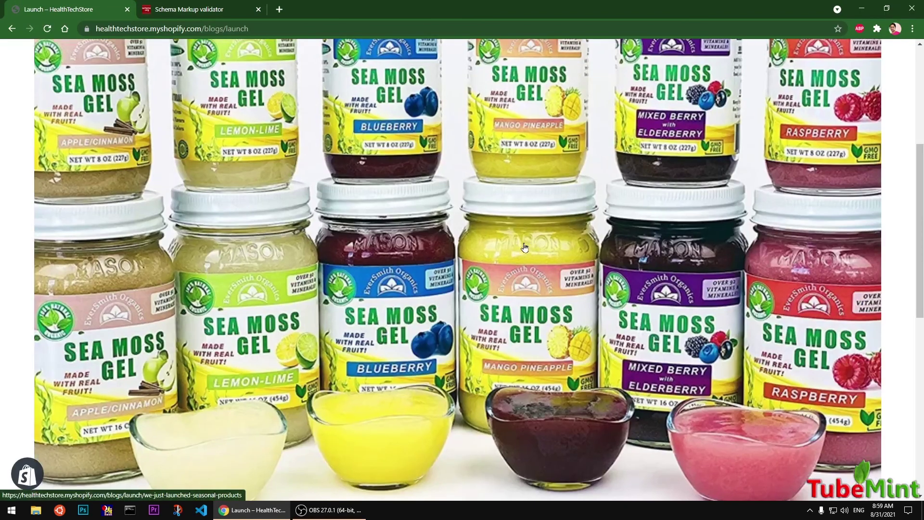
{"action": "scroll", "coordinate": [524, 248], "scroll_direction": "down", "scroll_amount": 10}
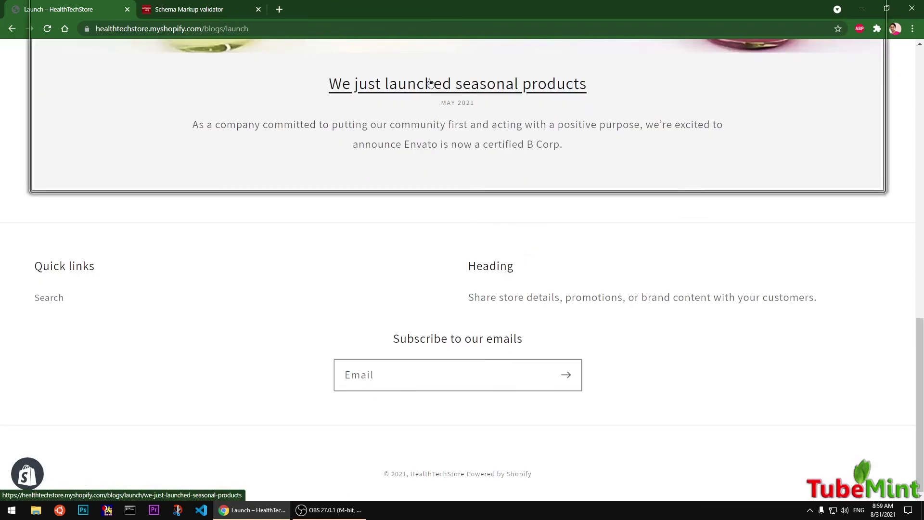
{"action": "left_click", "coordinate": [430, 83]}
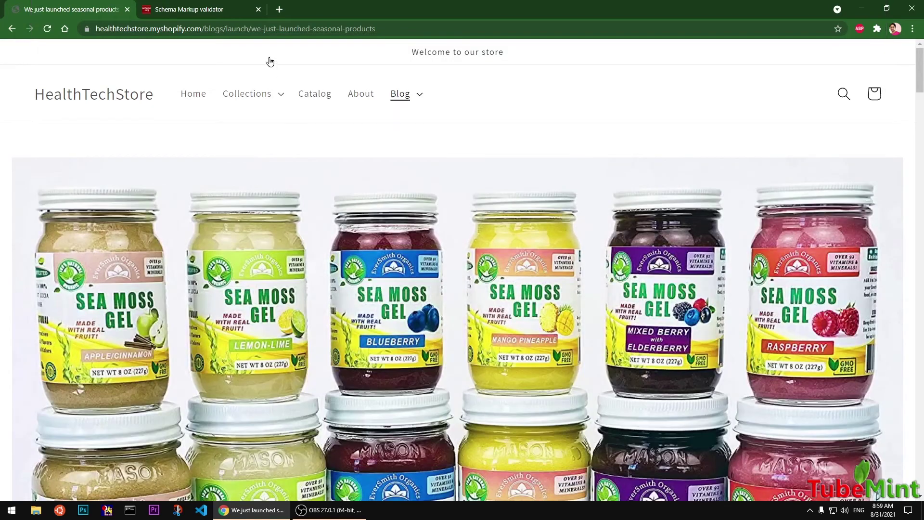
{"action": "left_click", "coordinate": [351, 28]}
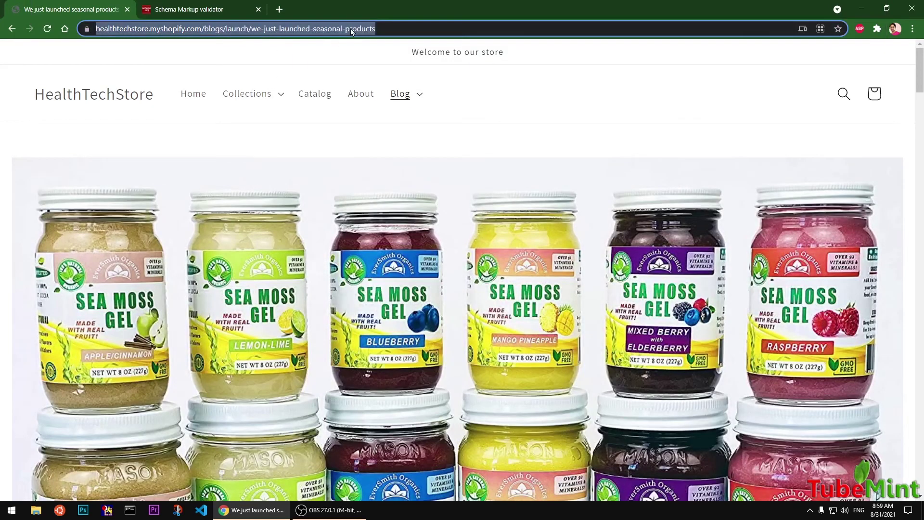
{"action": "left_click", "coordinate": [190, 8]}
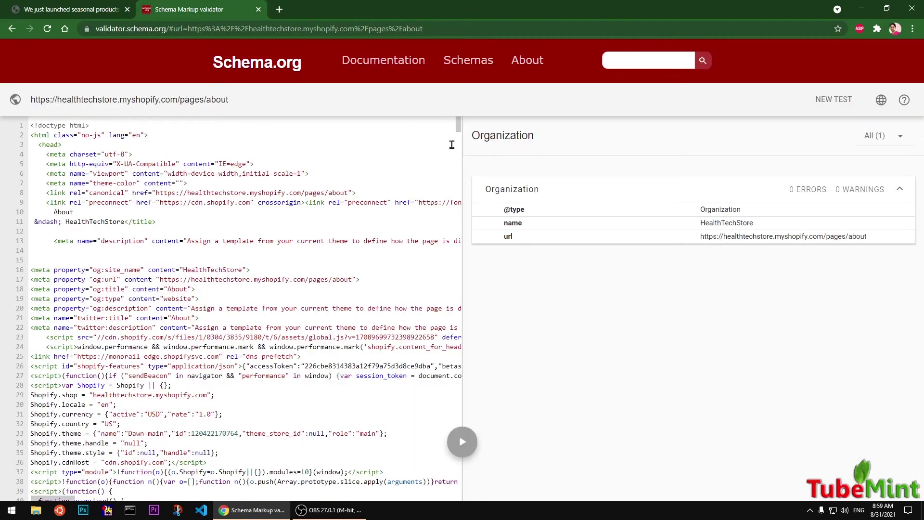
Run a new test on the seasonal products blog post URL, replacing the previous address.
{"action": "left_click", "coordinate": [835, 99]}
{"action": "key", "text": "ctrl+a"}
{"action": "key", "text": "ctrl+v"}
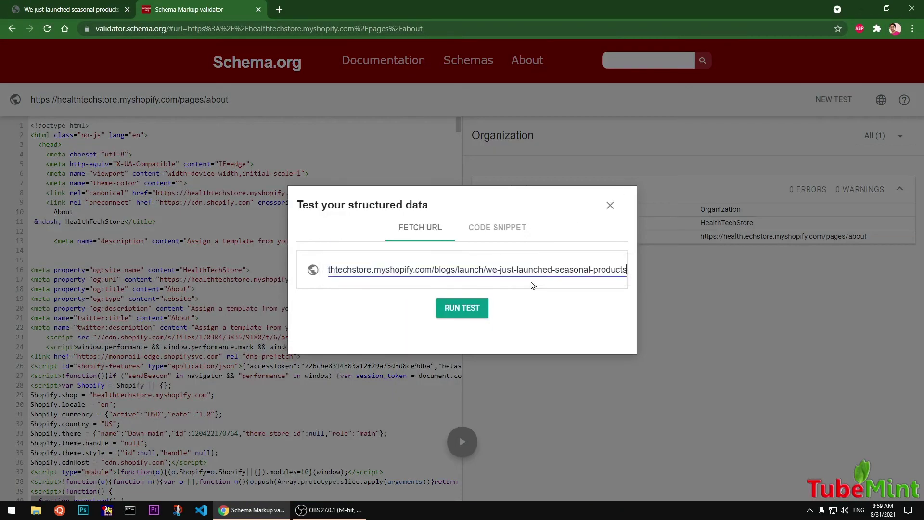
{"action": "key", "text": "Return"}
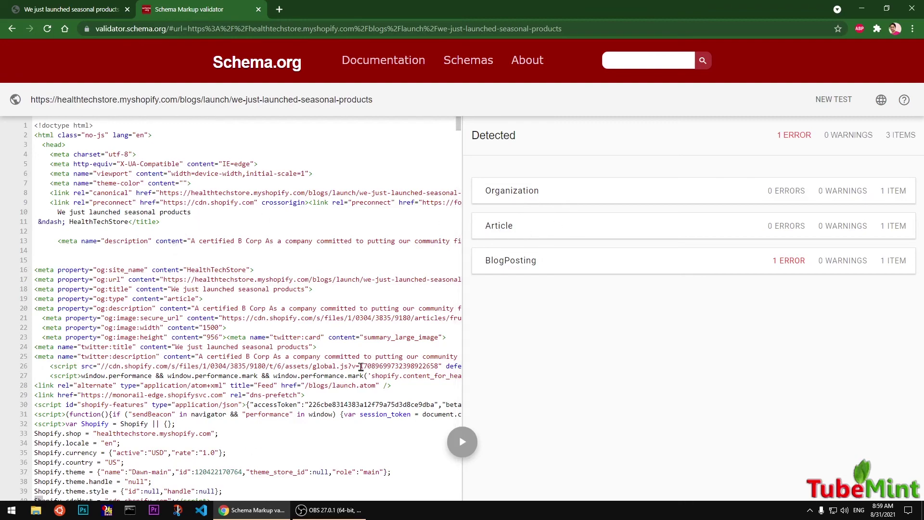
Trace the BlogPosting's unrecognised pubdate property error to source line 789, then return to the detected items.
{"action": "scroll", "coordinate": [362, 367], "scroll_direction": "down", "scroll_amount": 20}
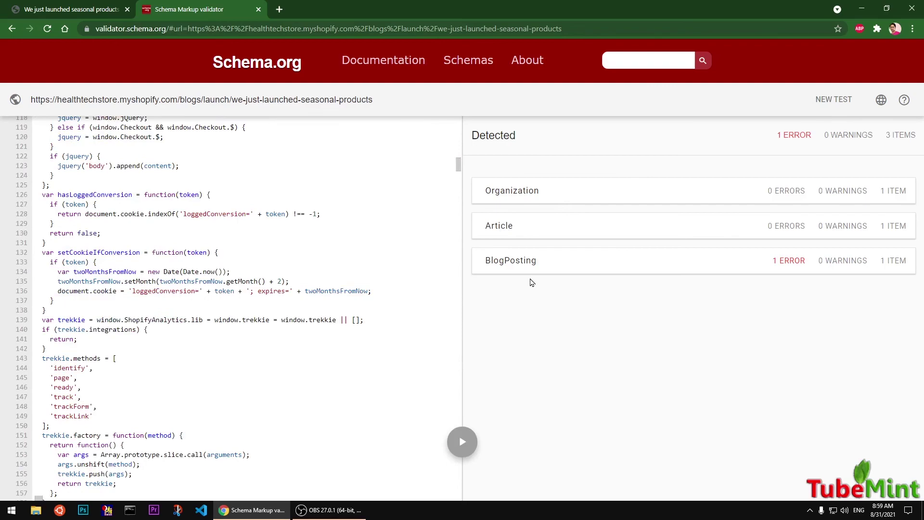
{"action": "left_click", "coordinate": [543, 264]}
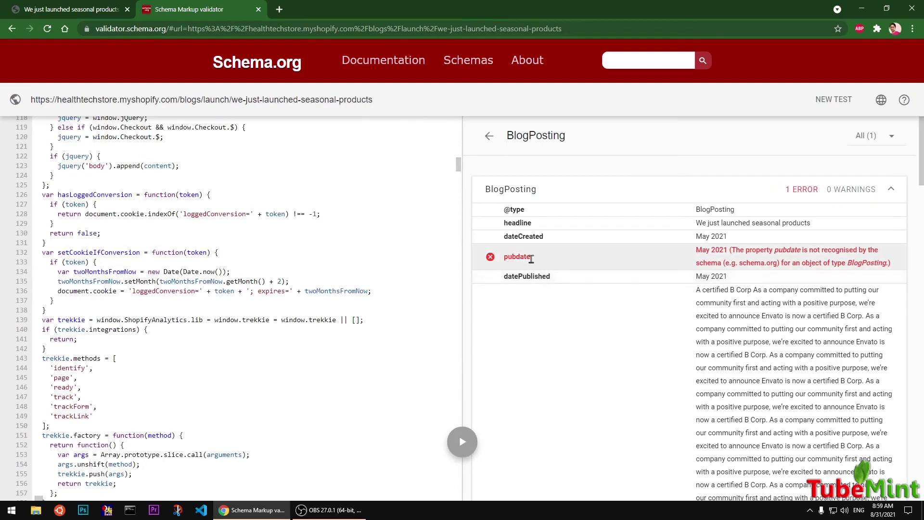
{"action": "scroll", "coordinate": [634, 291], "scroll_direction": "down", "scroll_amount": 5}
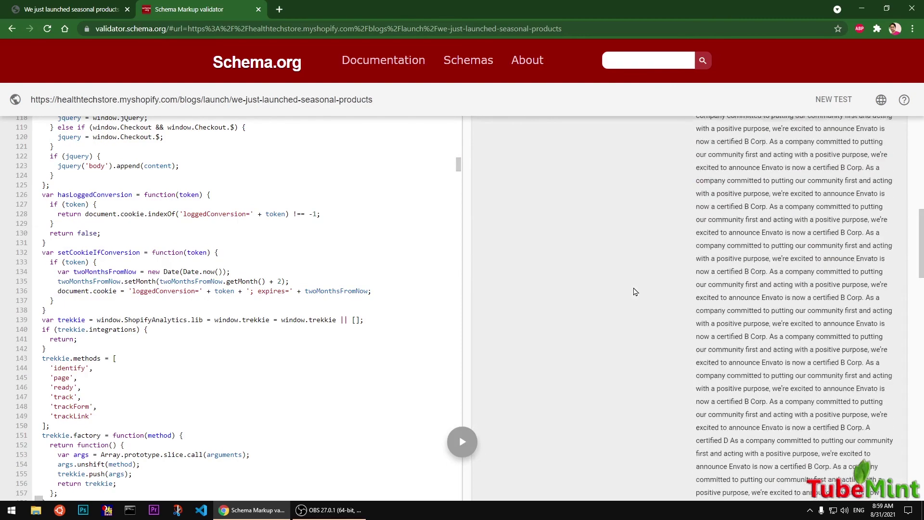
{"action": "scroll", "coordinate": [635, 291], "scroll_direction": "down", "scroll_amount": 5}
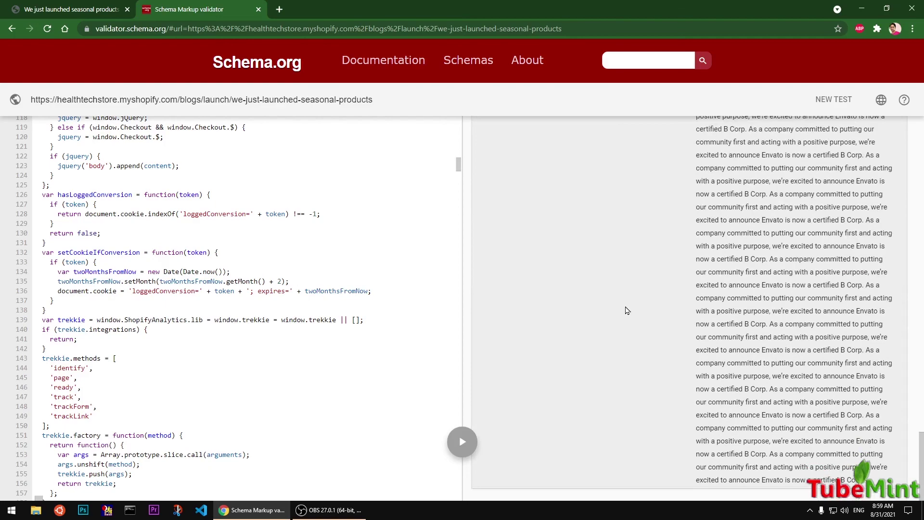
{"action": "scroll", "coordinate": [628, 310], "scroll_direction": "up", "scroll_amount": 10}
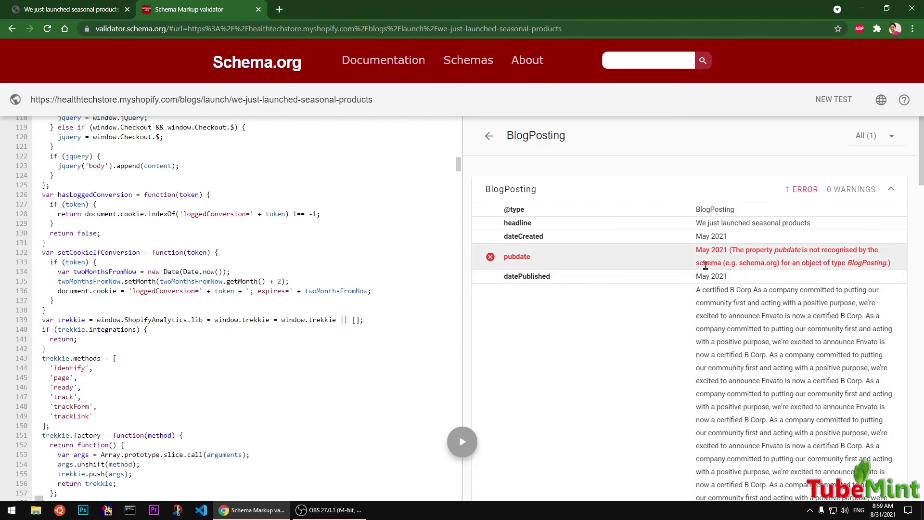
{"action": "left_click_drag", "start_coordinate": [703, 263], "coordinate": [783, 263]}
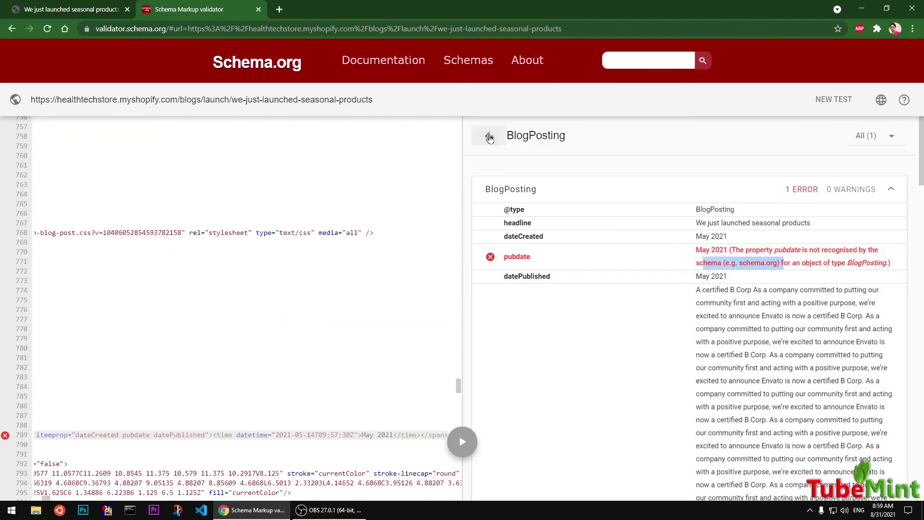
{"action": "left_click", "coordinate": [490, 138]}
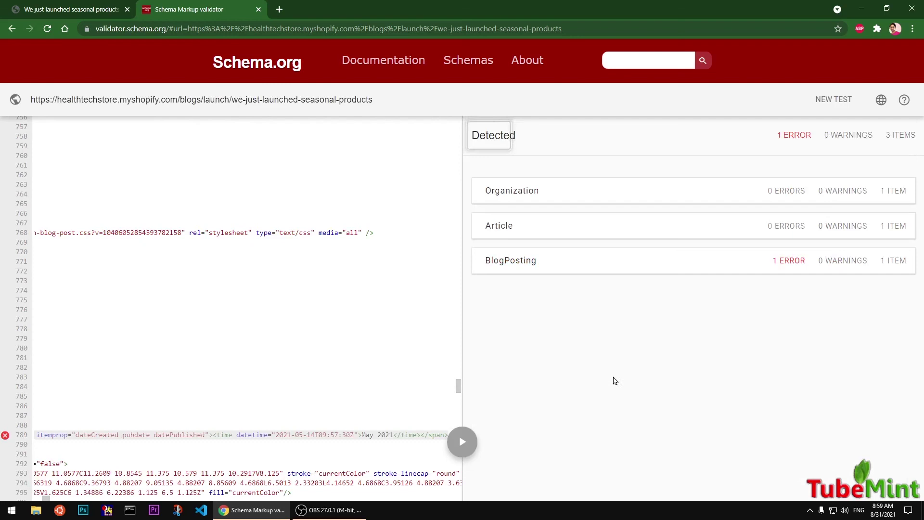